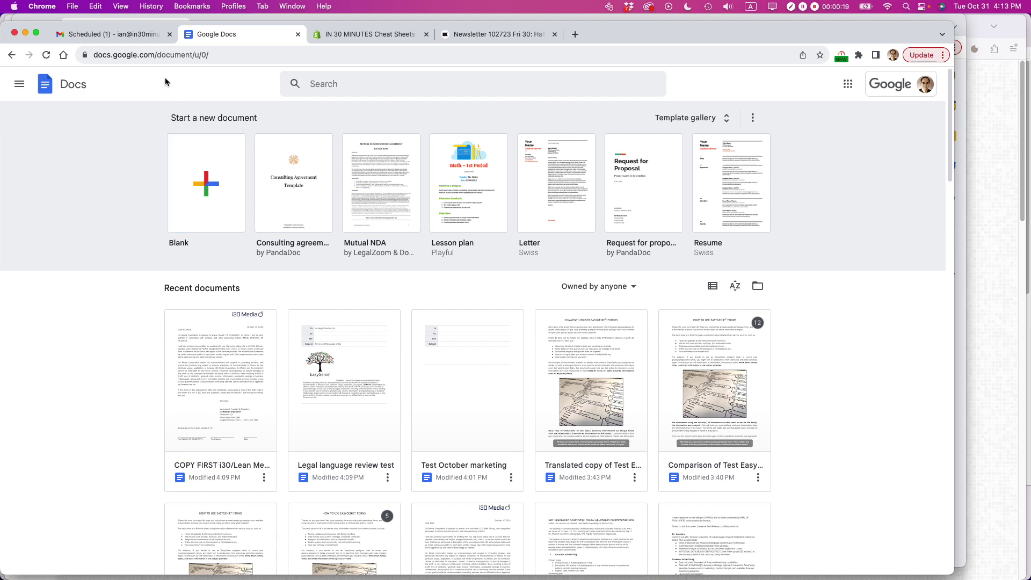
- Go back to Google Docs, start a blank document and insert an email draft template
left_click(129, 36)
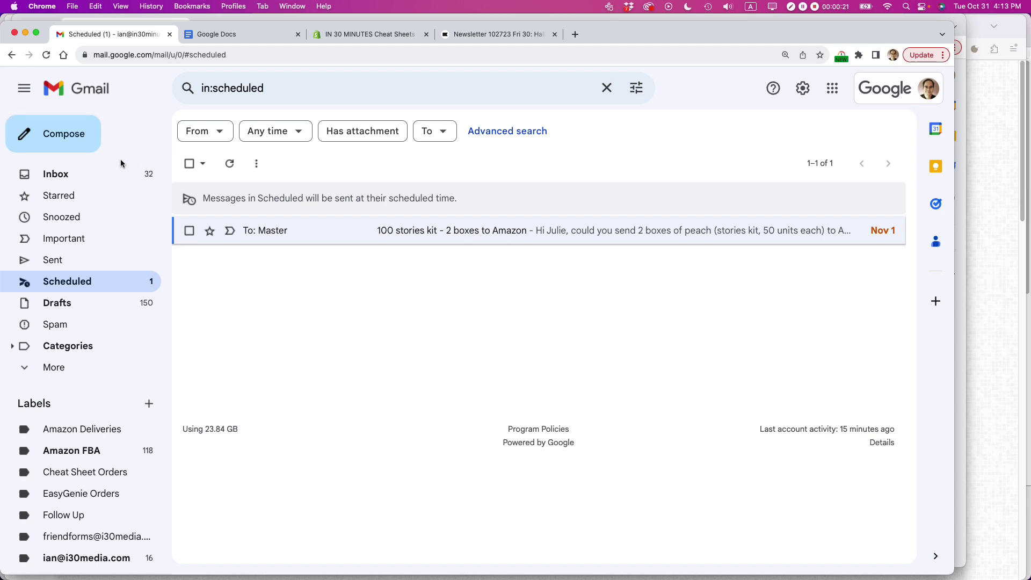
left_click(242, 35)
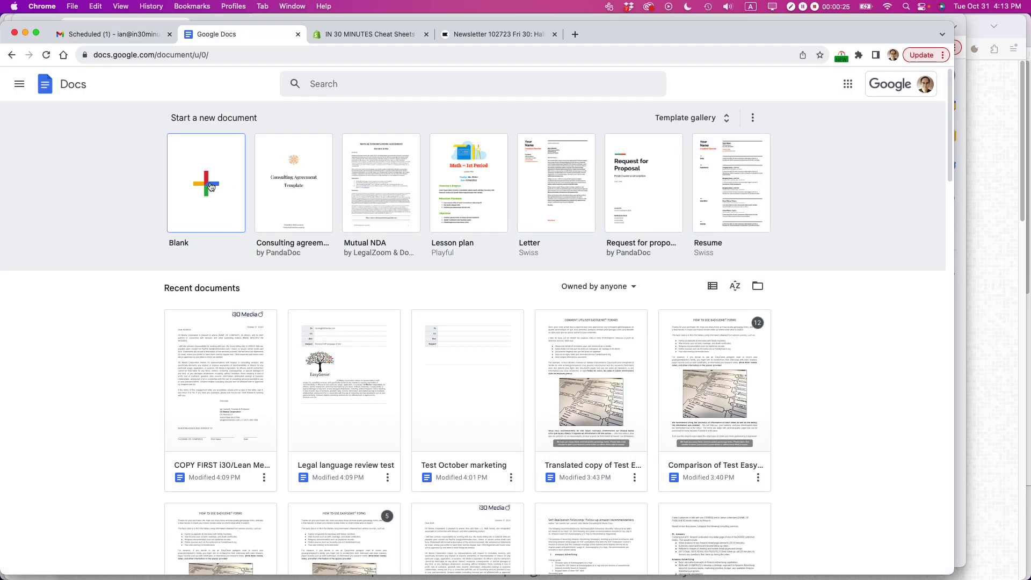
left_click(210, 184)
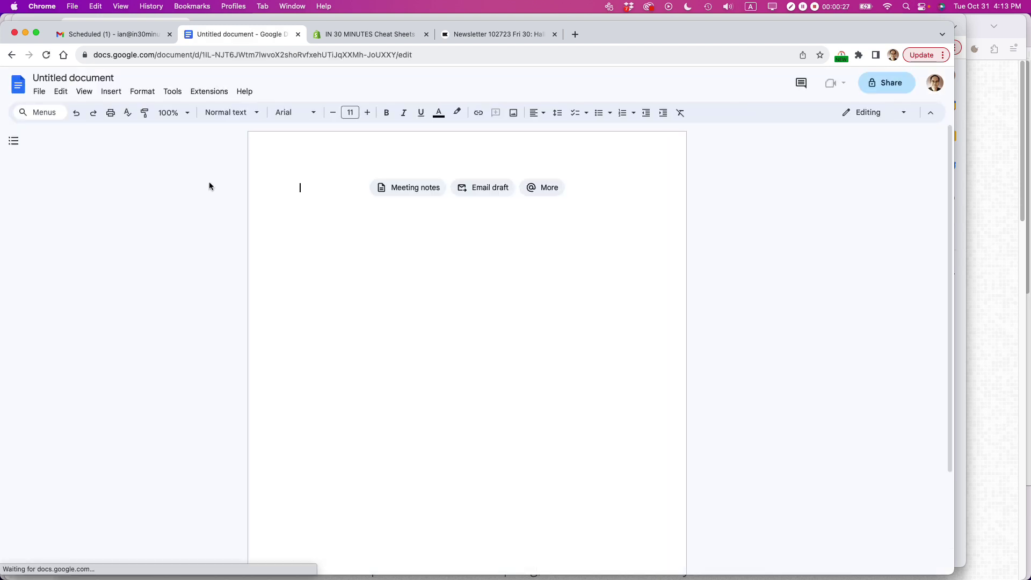
left_click(491, 195)
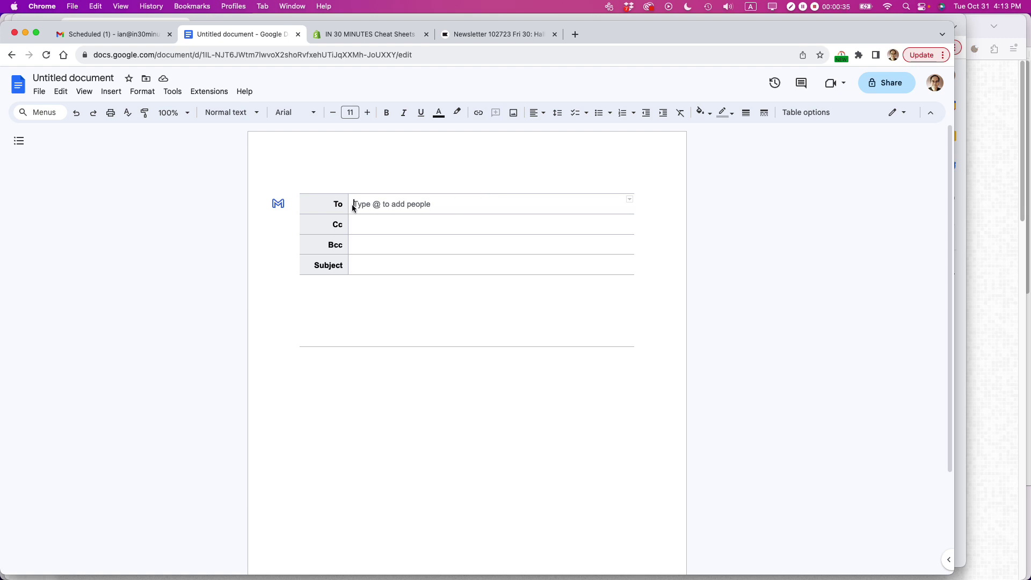
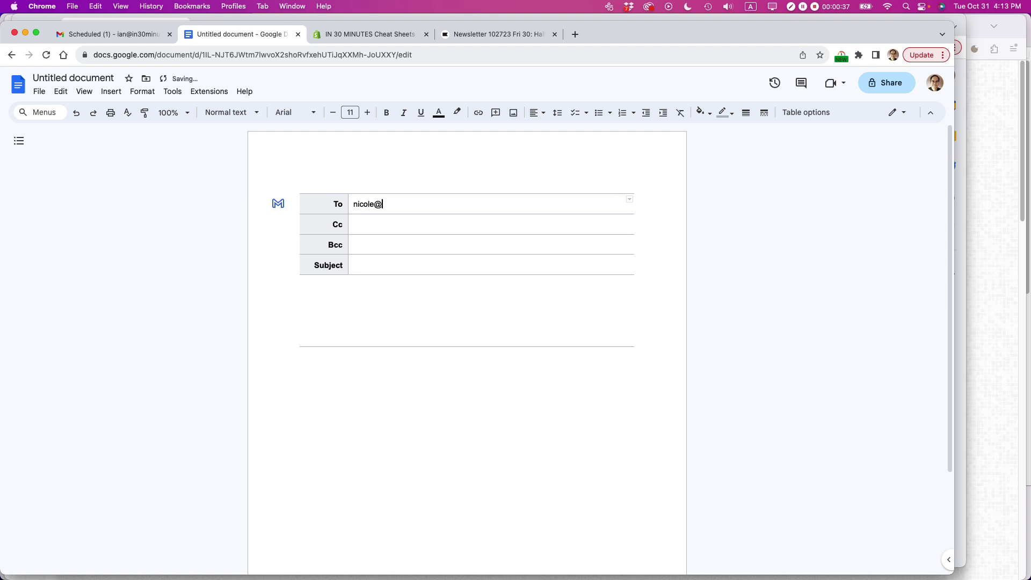
- Address the draft to the recipient, set subject 'Review new marketing copy' and paste the message body
left_click(363, 268)
type("Review newmar")
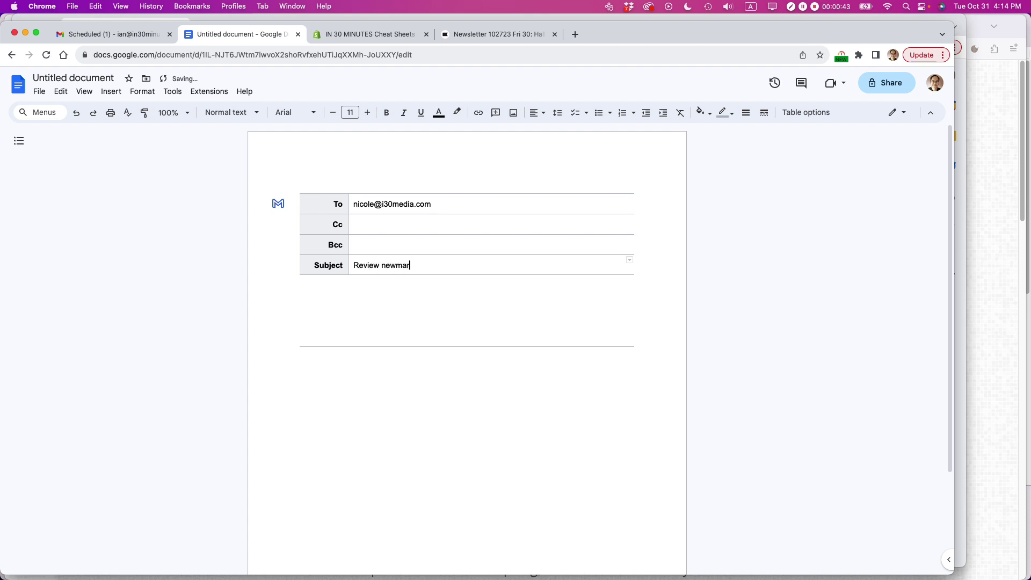
key("BackSpace")
key("BackSpace")
key("BackSpace")
type("marketing copy")
left_click(343, 299)
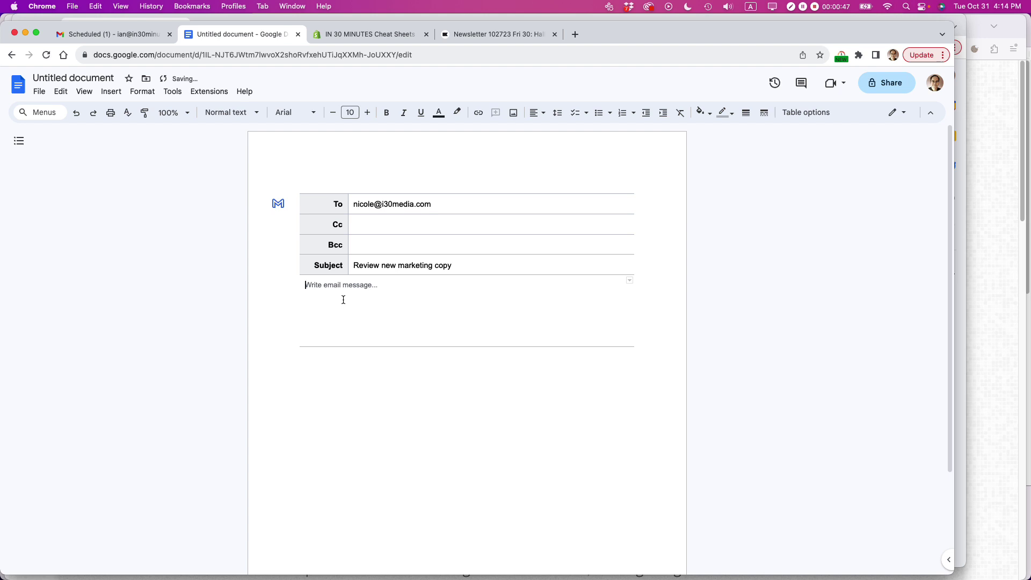
type("Why EasyGenie?  EasyGenie's custom genealogy charts have clean designs and easy-to-read fonts, with lots of space to record genealogy data such as names, dates, immigration data, hometowns, citations, and other genealogy information.  Our acid-free paper forms are perfect for recording core data and research notes that you can refer to for years to come. You can also pass down the forms to the next generation, or share them with relatives and friends who do not have access to Ancestry.com or other types of genealogy apps, comfortable in the knowledge that the data on the acid-free paper forms will last for many decades if stored properly. Quoting the Library of Congress website, \"good quality paper stored in good conditions (cooler temperatures; 30-40% relative humidity) are able to last a long time -- even hundreds of years.\"  Whether you're an amateur family history sleuth, a professional genealogist, or looking for a memorable genealogy gift, EasyGenie has you covered!  EasyGenie® paper and digital forms are published by i30 Media Corporation, a family-owned company based in New England and publisher of the award-winning Genealogy Basics In 30 Minutes. We make our products in the United States, using acid-free paper and high-quality offset and digital printers. Genealogy Endures™ with EasyGenie!  - Ian, Nicole, and the rest of the EasyGenie team!")
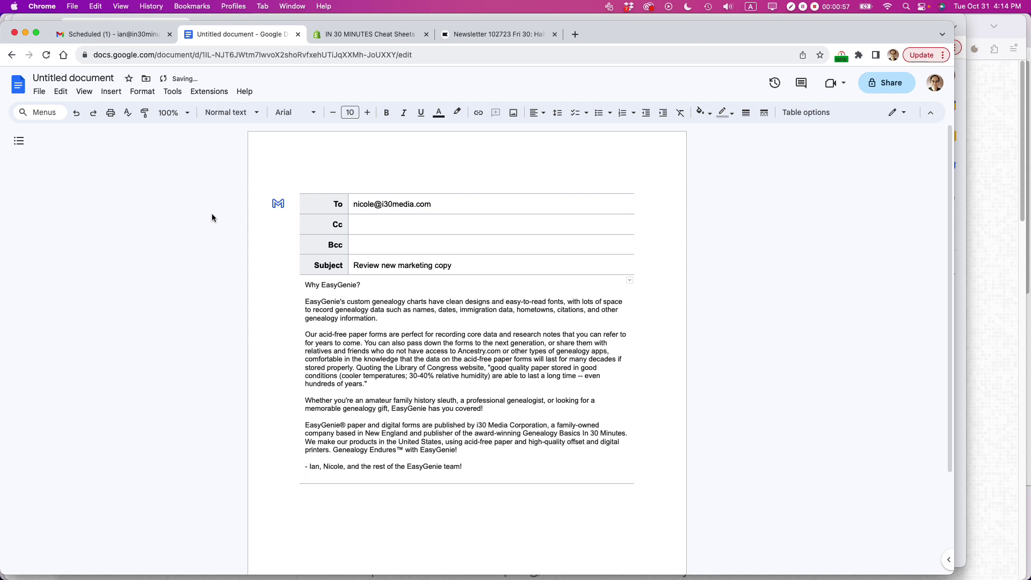
- Zoom the page to 150% and make the 'Why EasyGenie?' line a Heading 2
left_click(187, 113)
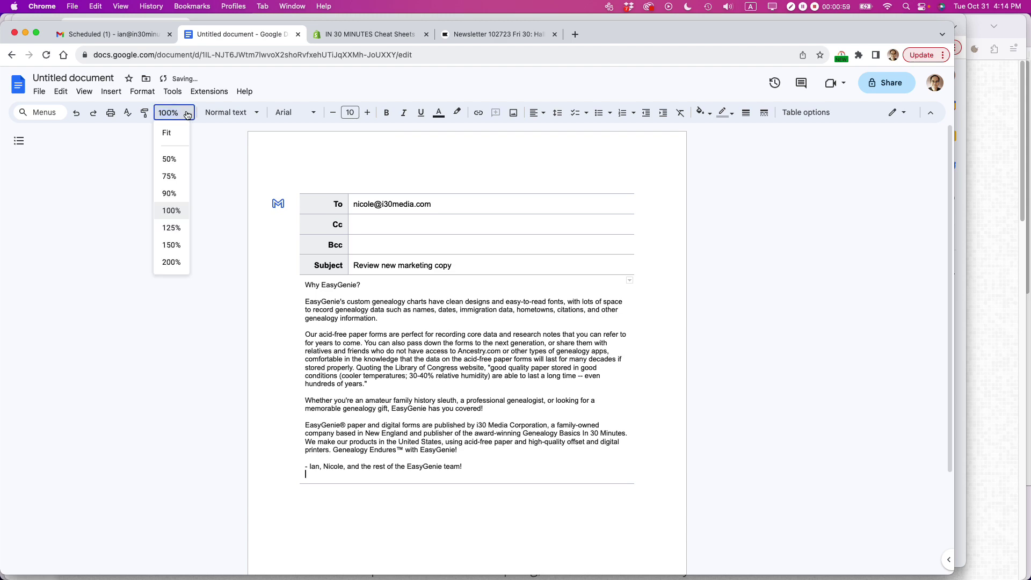
left_click(182, 245)
scroll(330, 307, "down", 3)
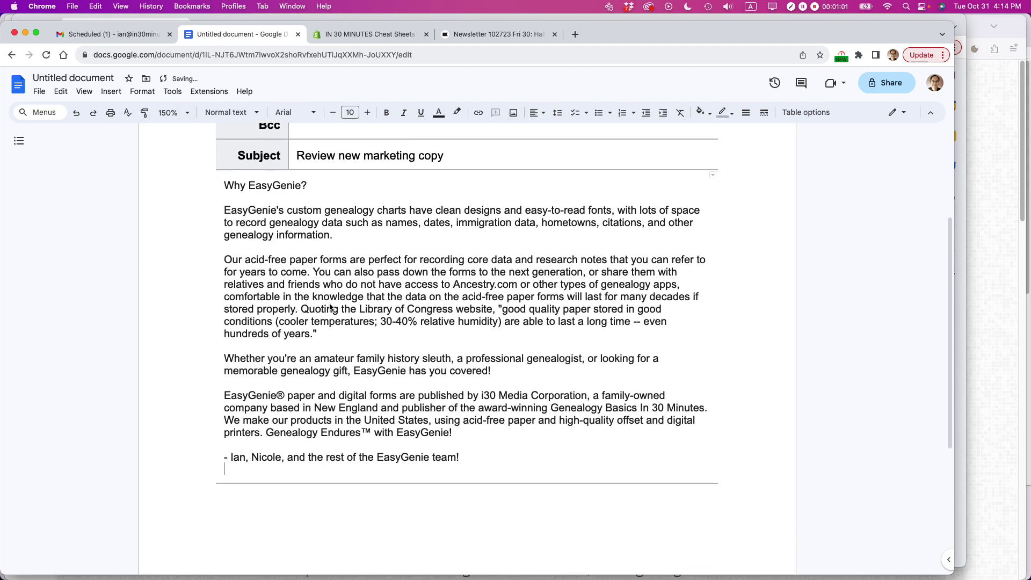
scroll(331, 307, "up", 2)
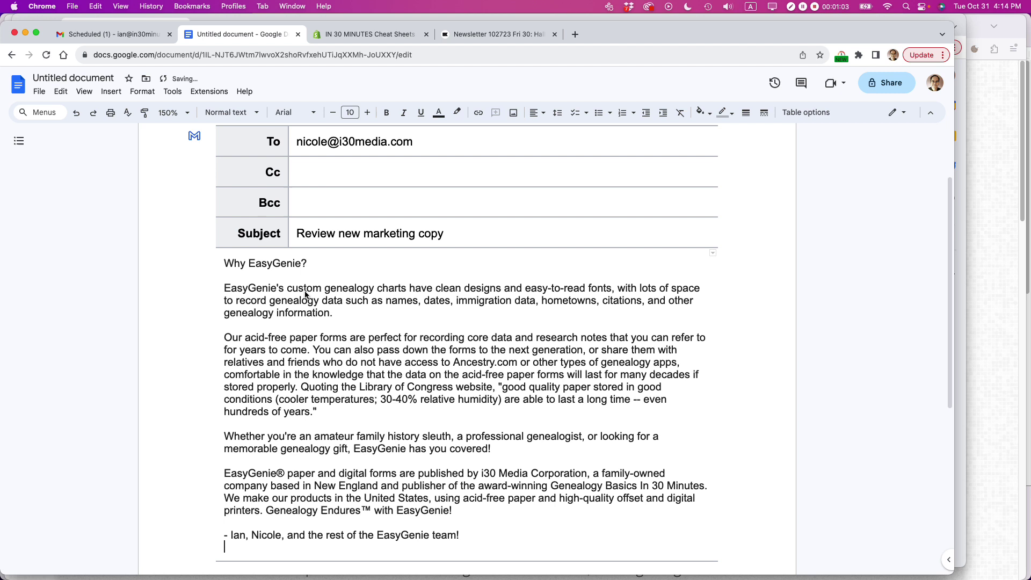
triple_click(267, 263)
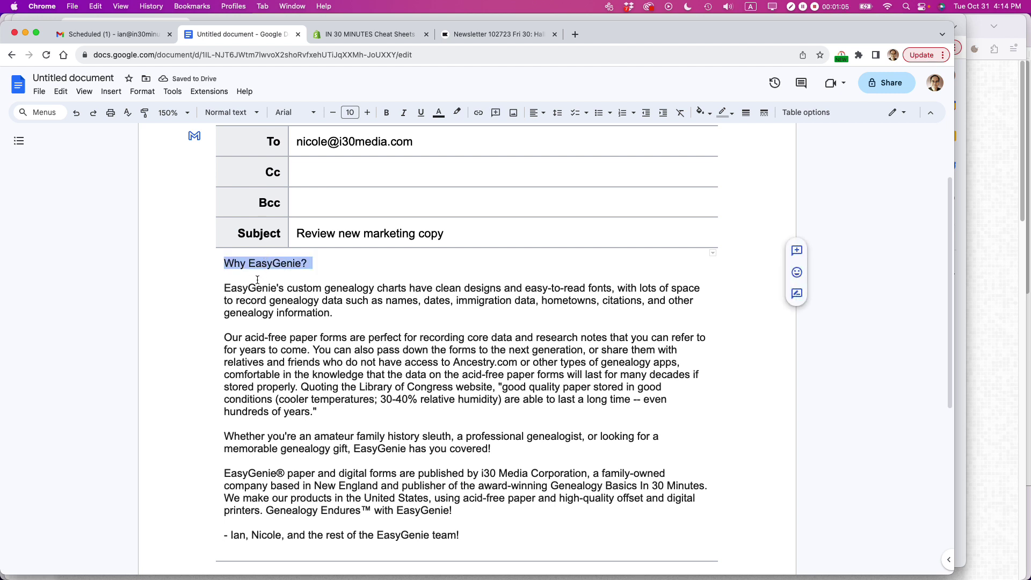
left_click(254, 115)
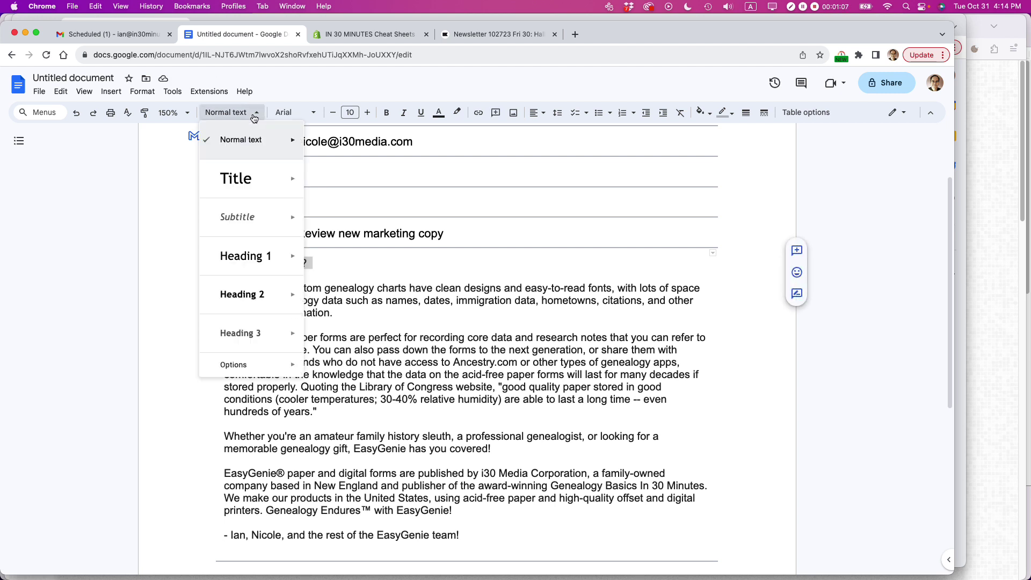
left_click(358, 288)
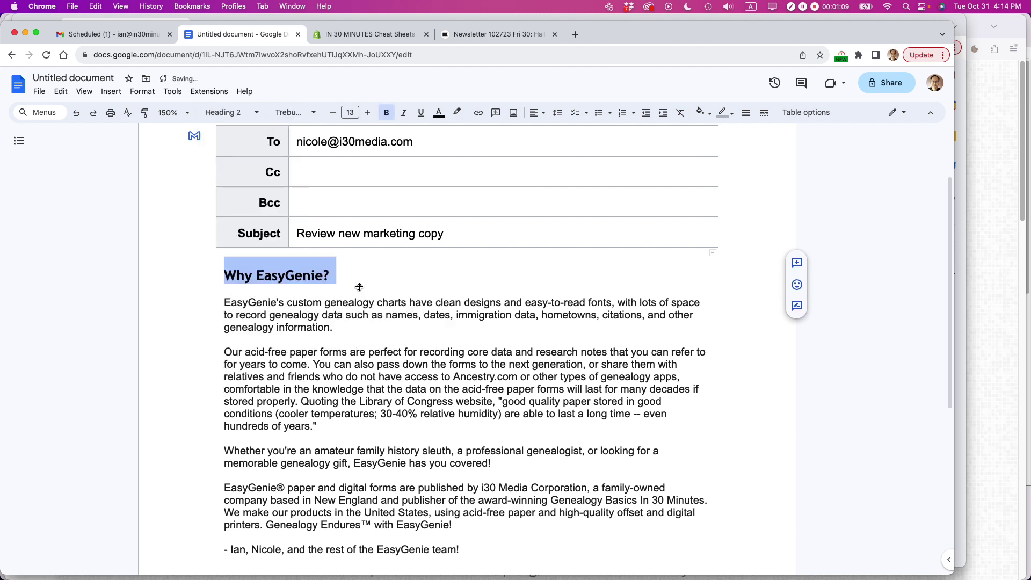
- Set the first body paragraph in Corsiva at 18 pt
triple_click(334, 315)
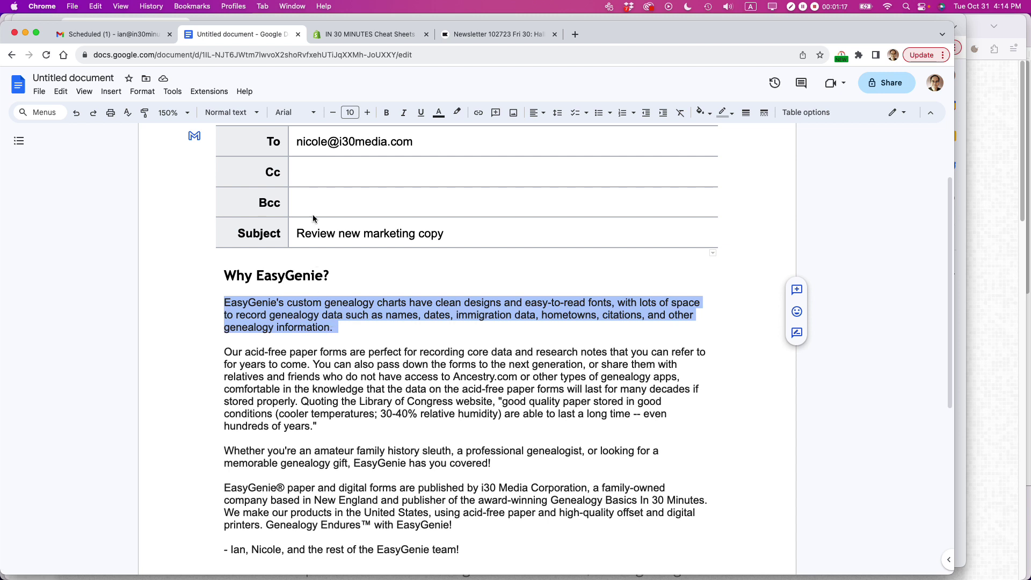
left_click(314, 116)
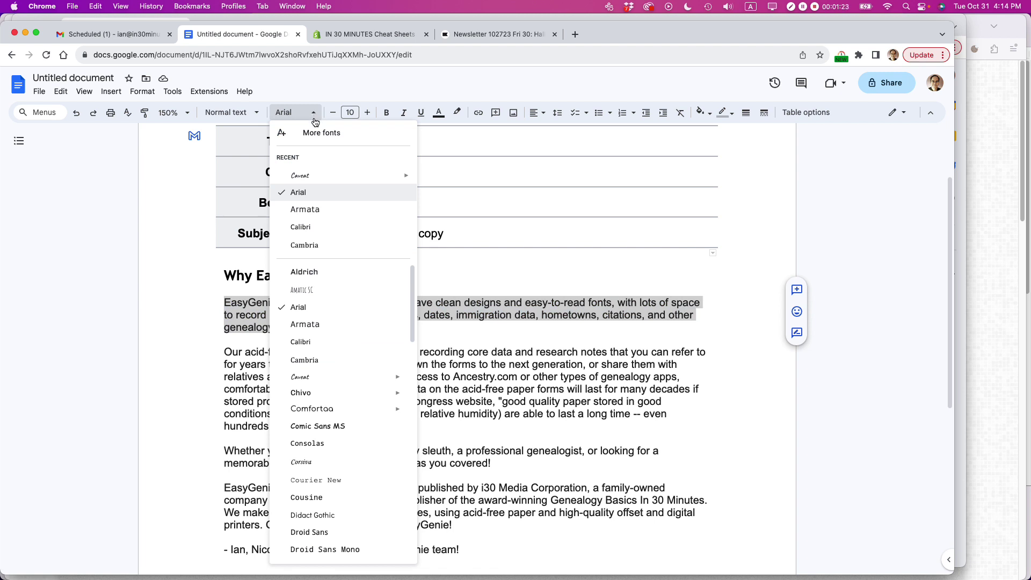
left_click(316, 467)
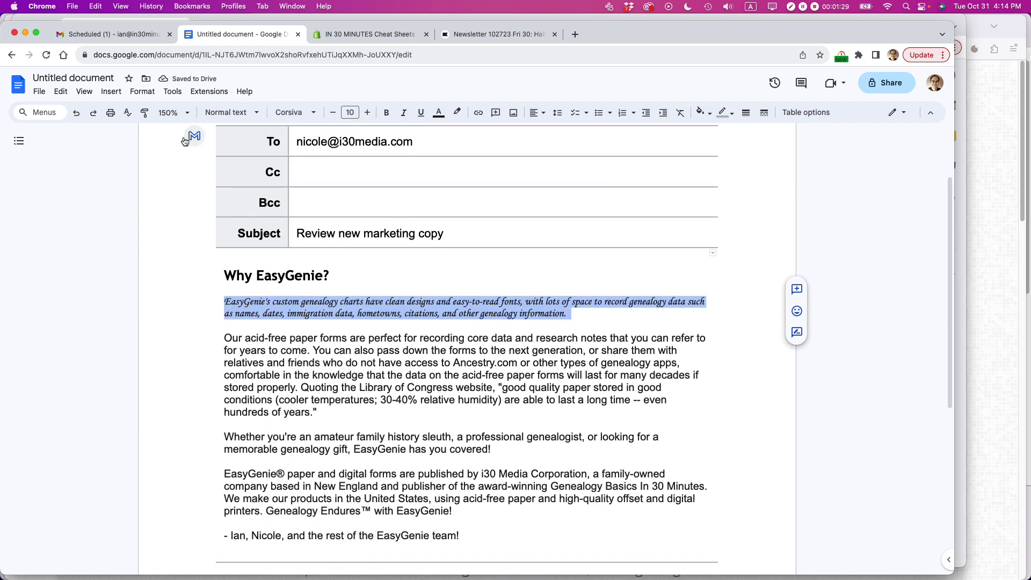
left_click(358, 113)
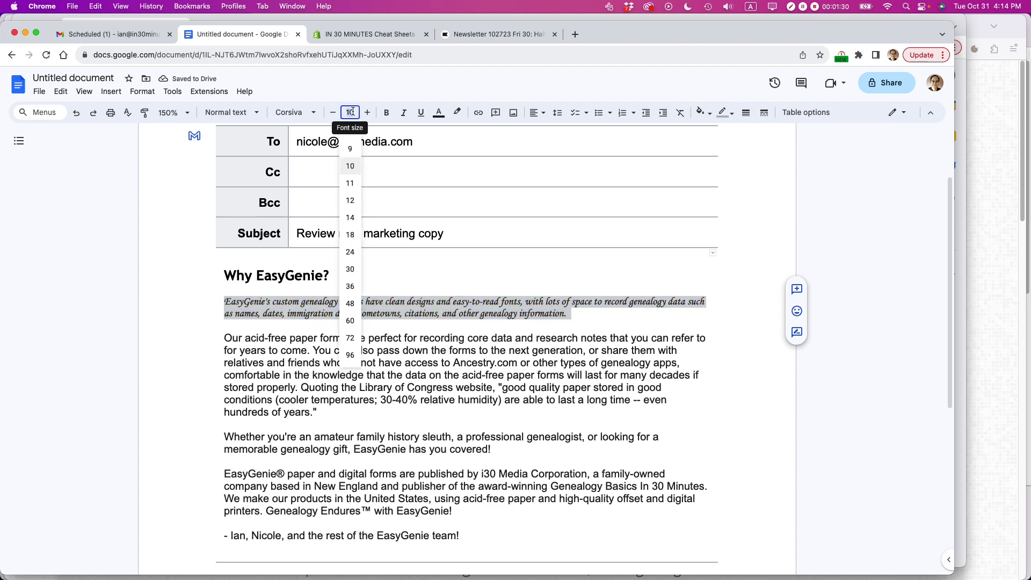
left_click(350, 286)
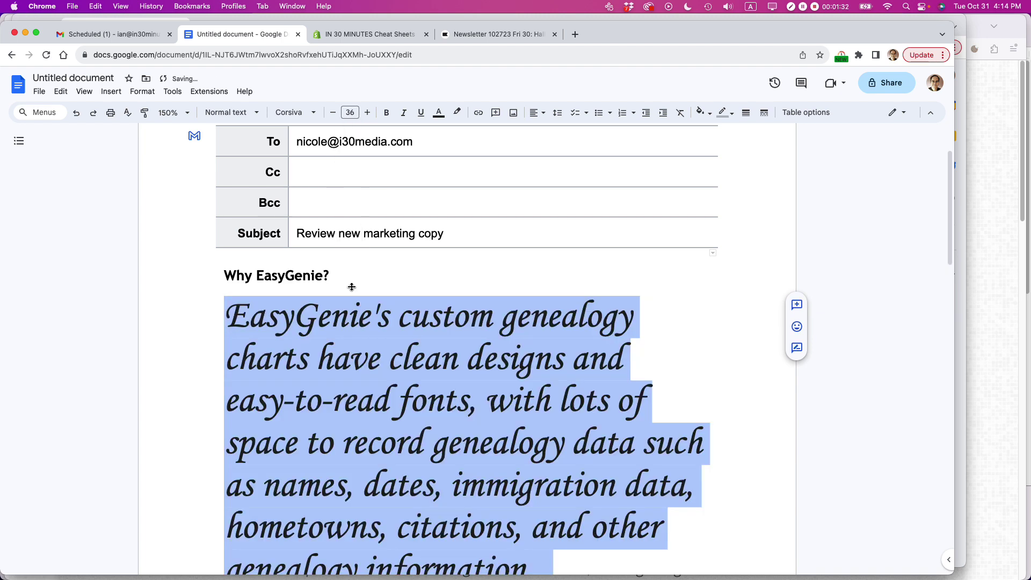
left_click(350, 113)
left_click(350, 235)
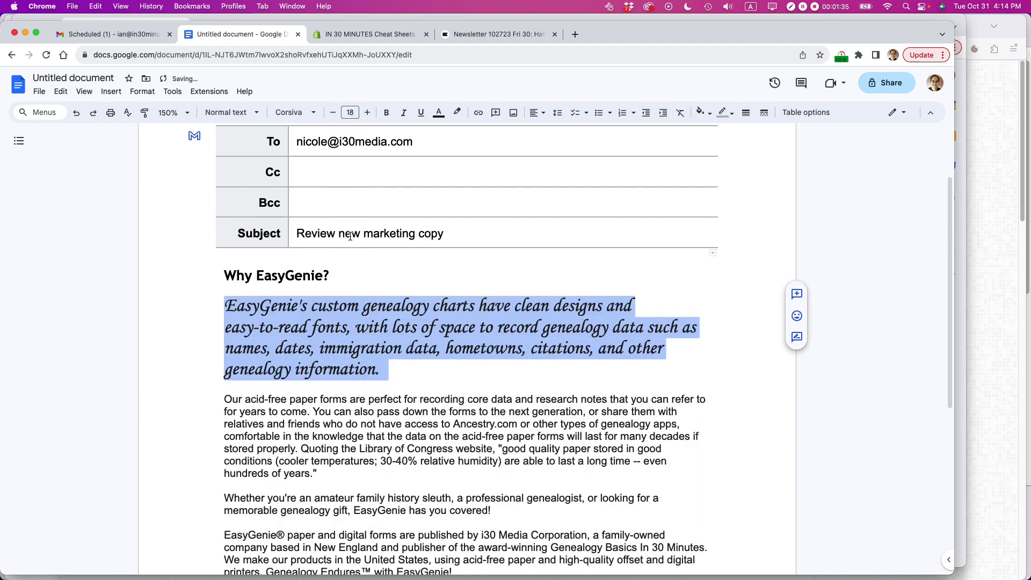
left_click(400, 392)
scroll(400, 392, "down", 3)
- Copy the family-tree photo from the EasyGenie page in the browser and paste it after the quotation
double_click(328, 305)
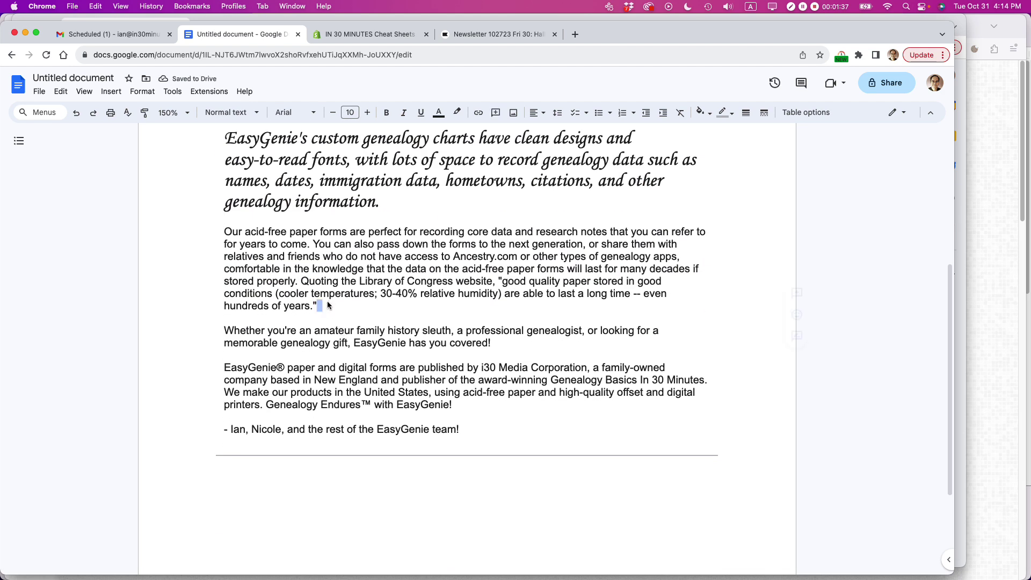
key("Return")
key("Return")
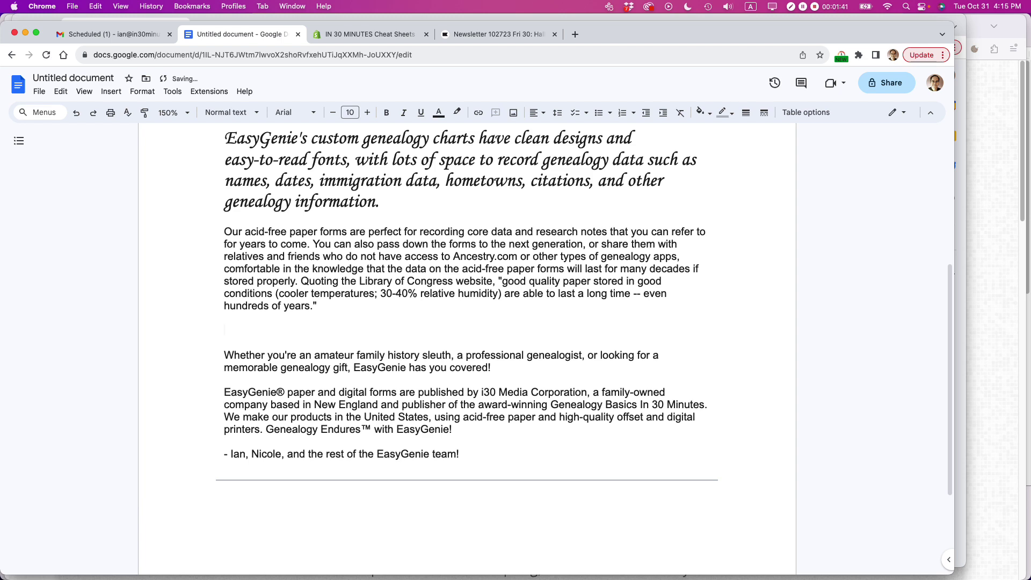
key("super+Tab")
key("super+Tab")
scroll(475, 335, "up", 6)
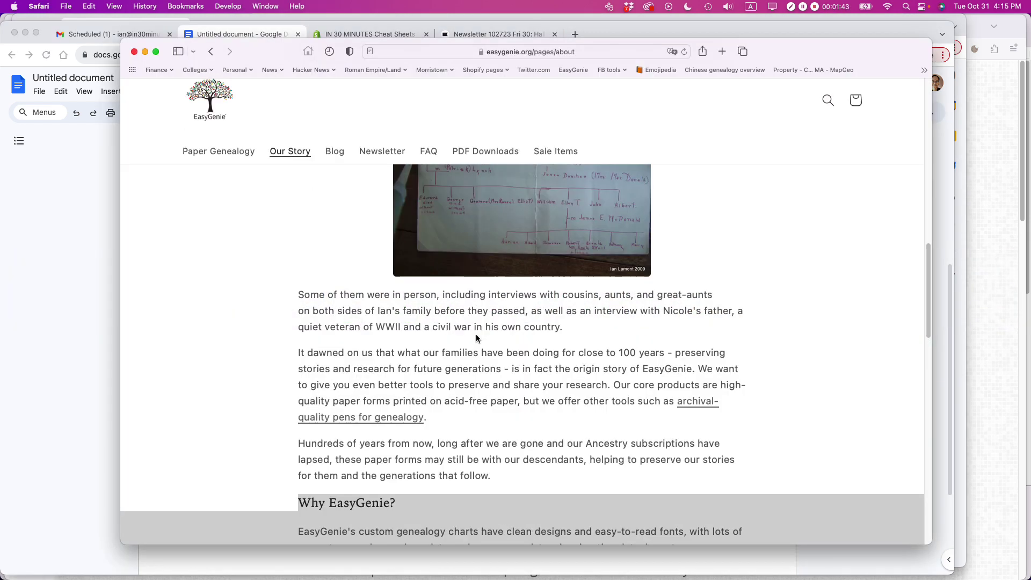
right_click(475, 335)
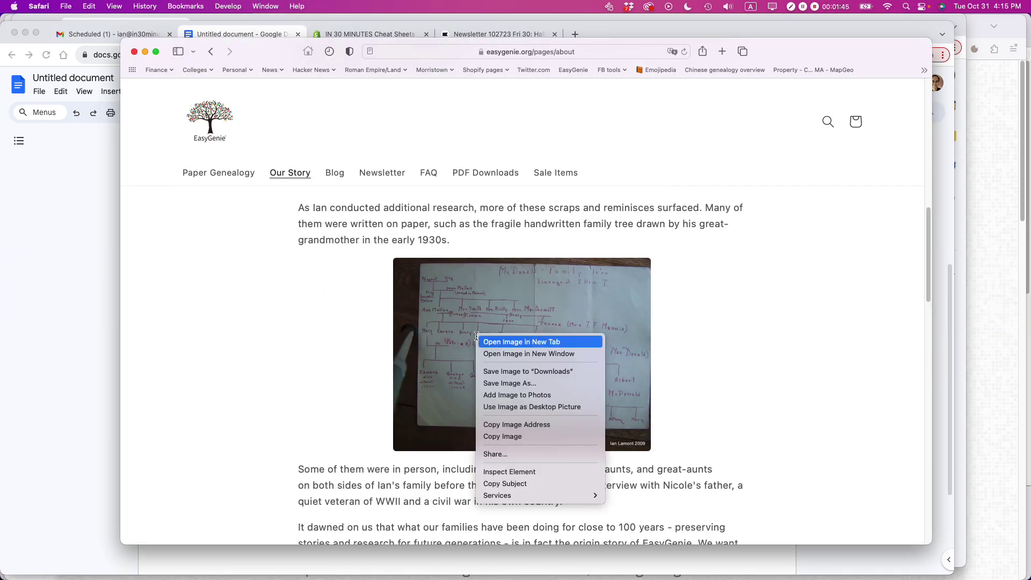
left_click(508, 437)
key("super+Tab")
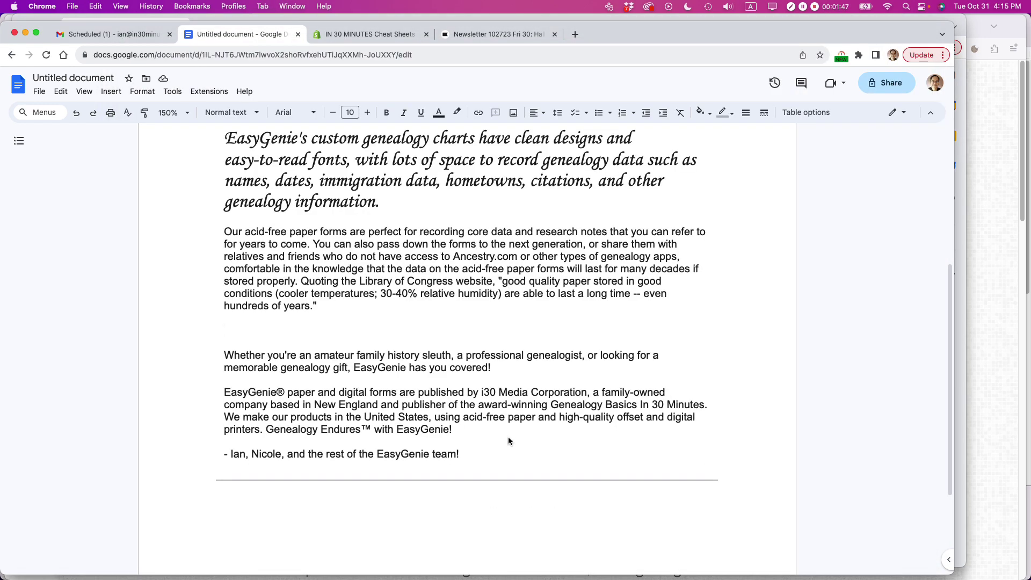
key("super+v")
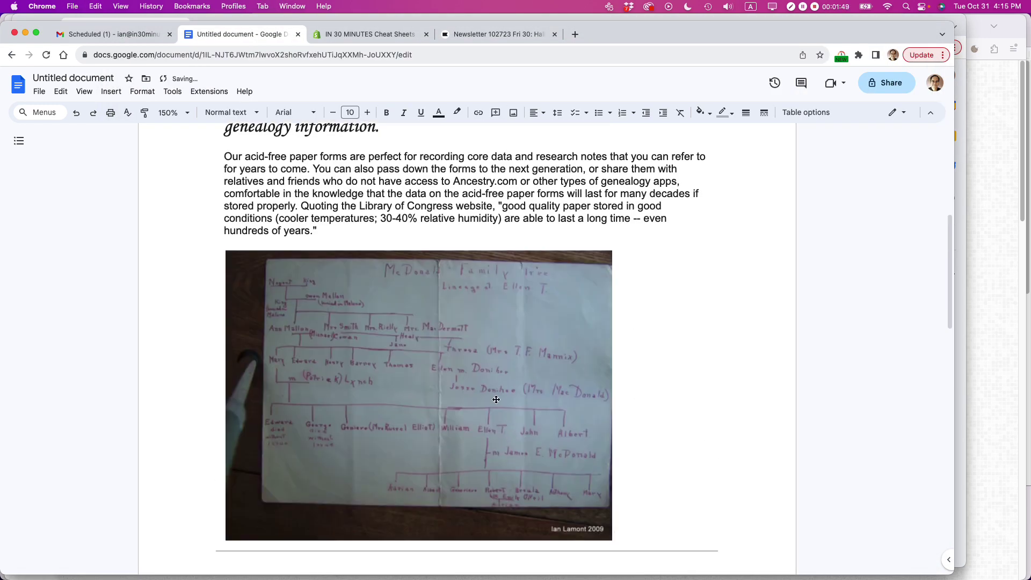
- Add blank lines after the 'has you covered!' paragraph
scroll(455, 309, "down", 3)
scroll(455, 307, "down", 8)
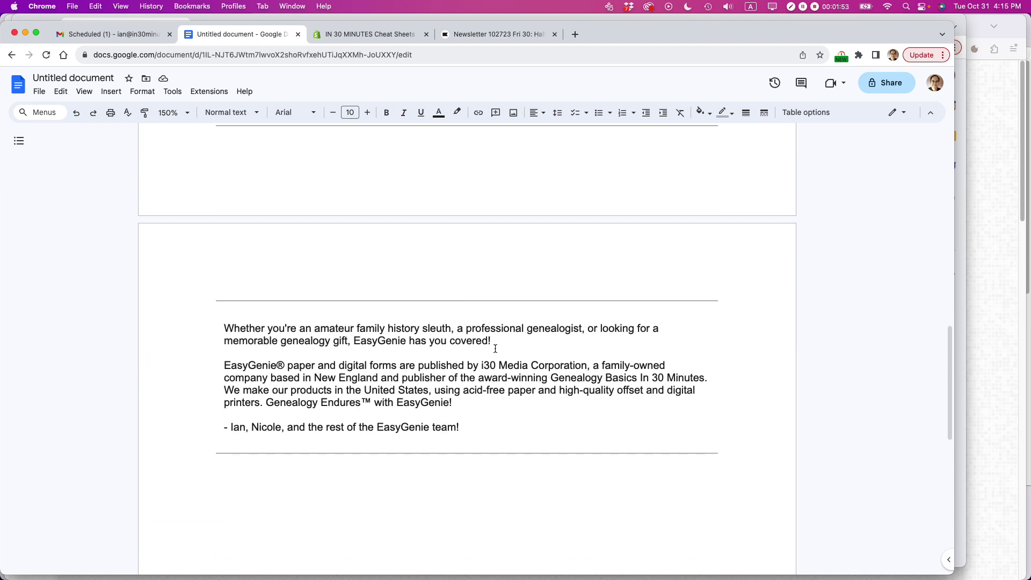
left_click(498, 342)
key("Return")
key("Return")
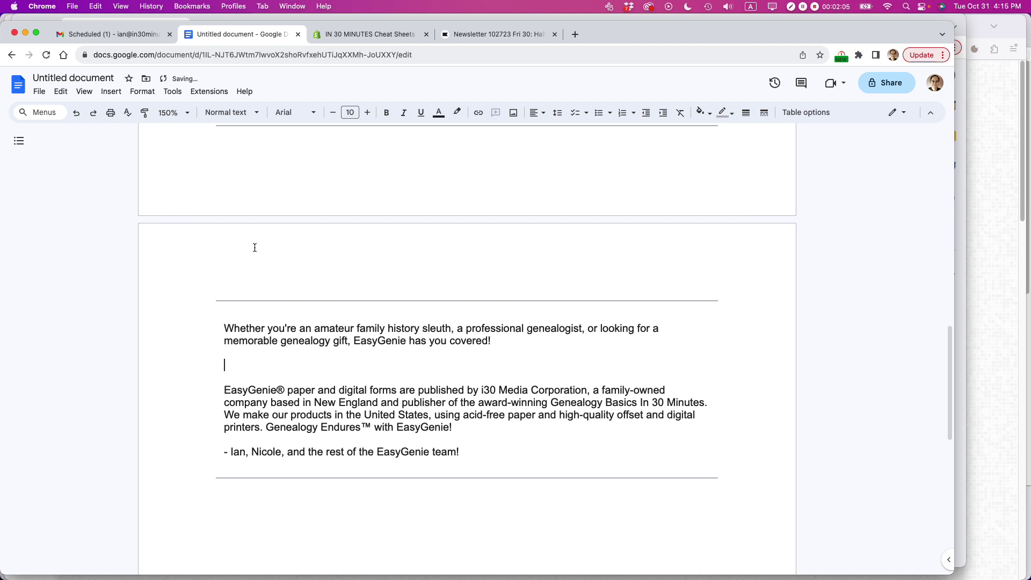
- Insert a 4 x 2 table and fill the first row with 1, 2, 3, 4
left_click(111, 92)
mouse_move(258, 129)
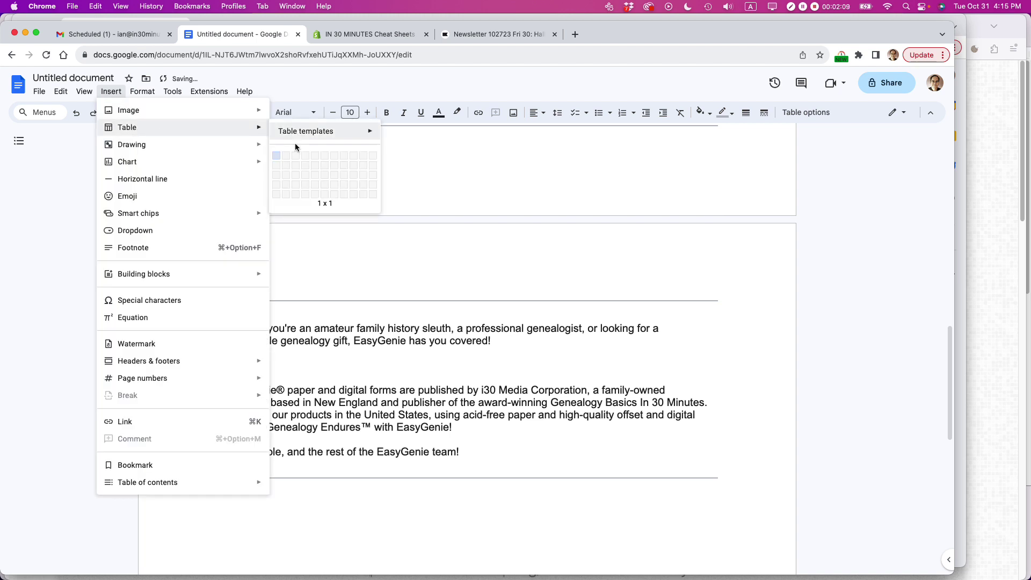
left_click(308, 165)
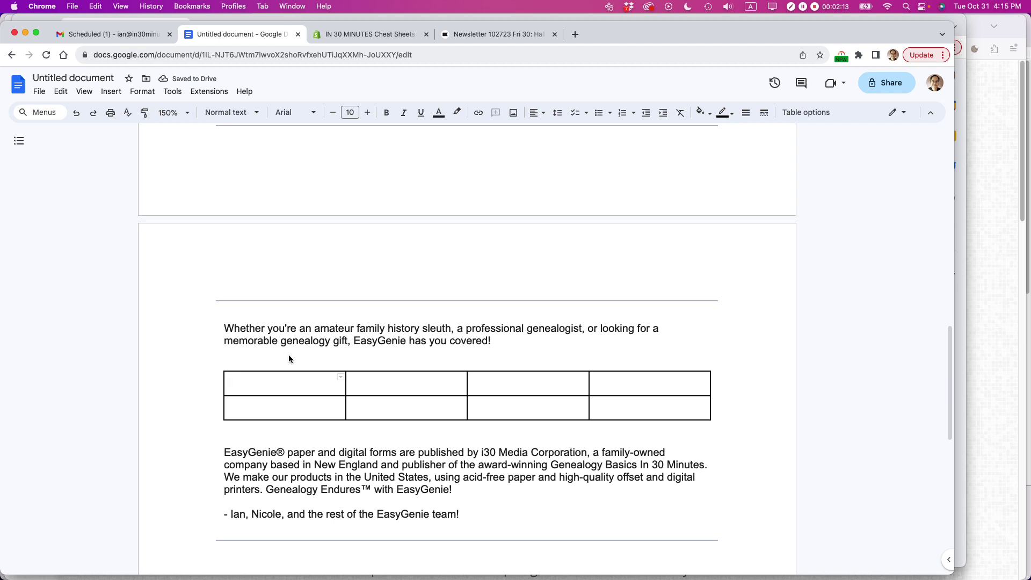
mouse_move(276, 370)
type("1")
left_click(353, 386)
type("2")
key("Tab")
type("3")
key("Tab")
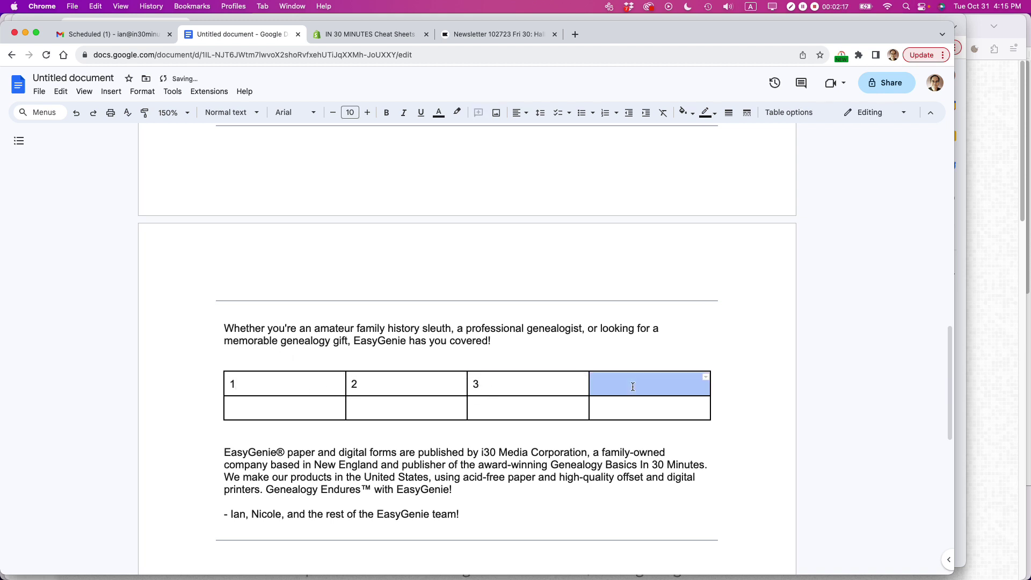
left_click(617, 387)
type("4")
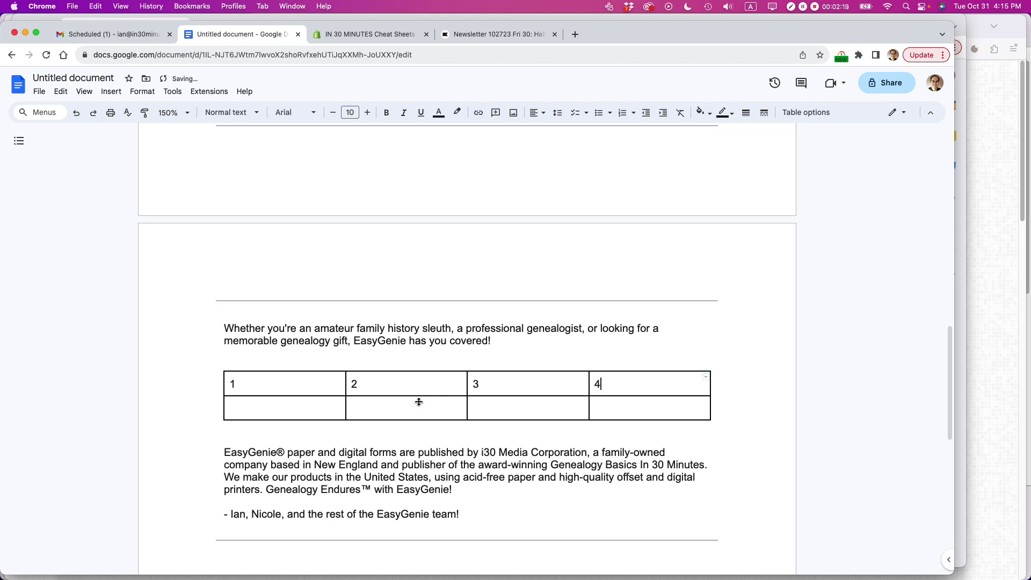
- Fill the second table row with France, US and Canada
left_click(274, 404)
type("France")
key("Tab")
type("US")
key("Tab")
type("Canada")
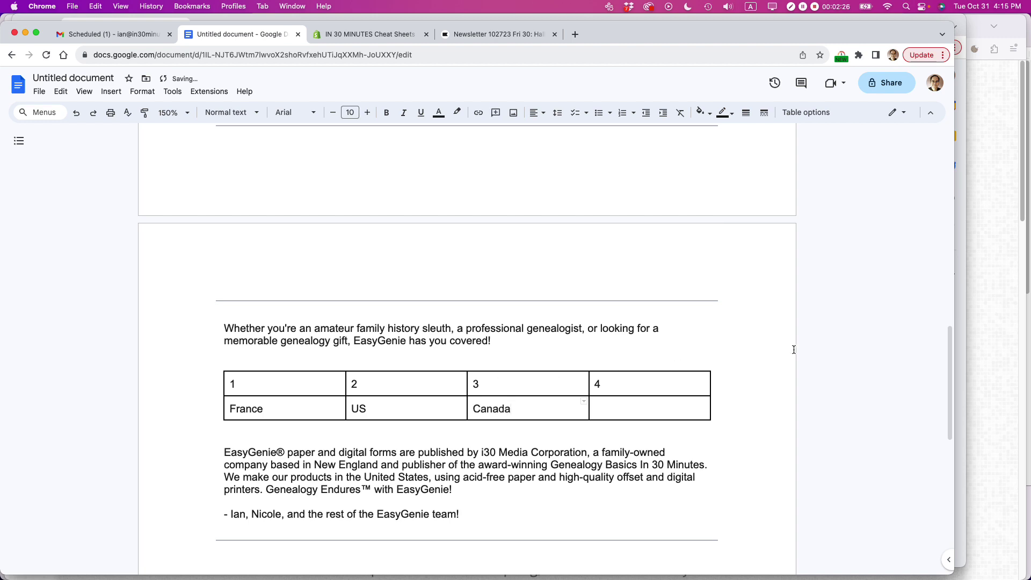
scroll(858, 324, "up", 15)
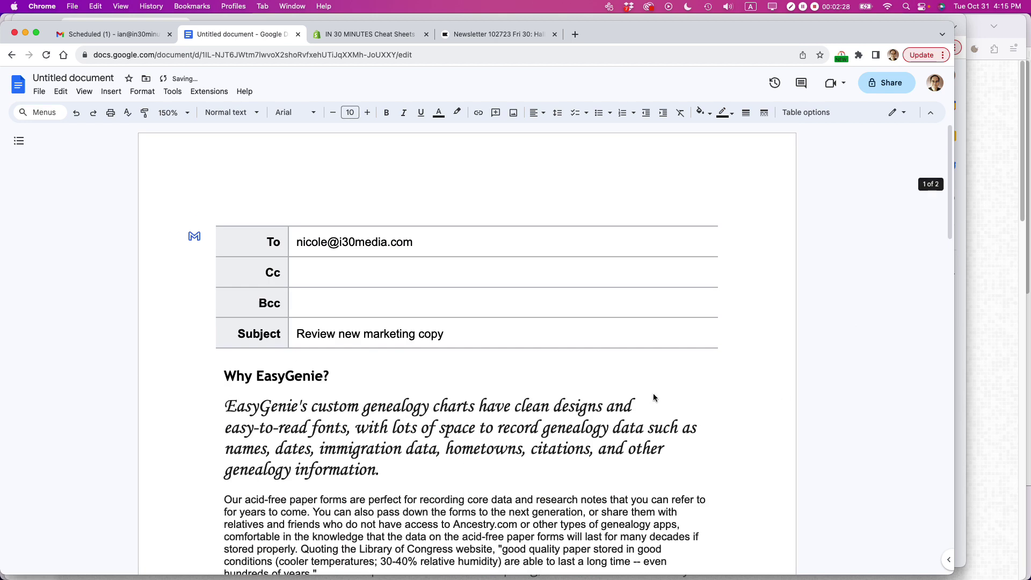
- Create a Gmail compose draft from the document and scroll through its heading, cursive text, photo and table
left_click(195, 239)
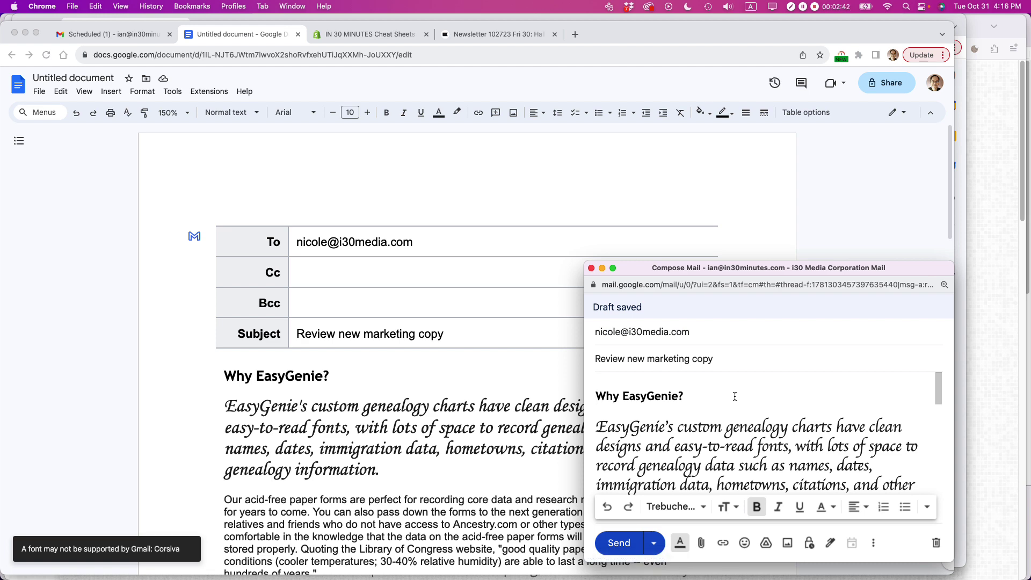
scroll(735, 397, "down", 5)
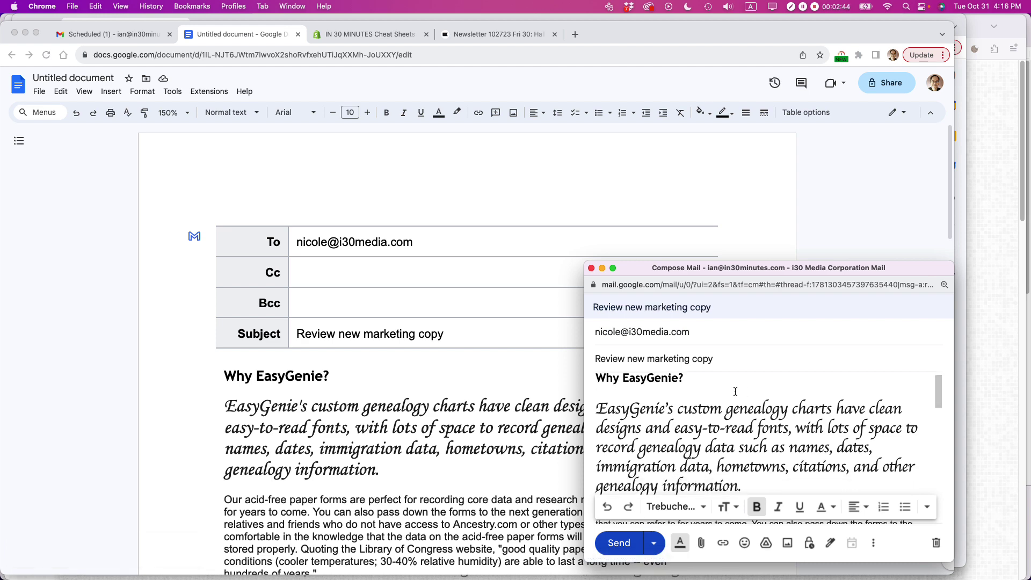
scroll(735, 391, "down", 5)
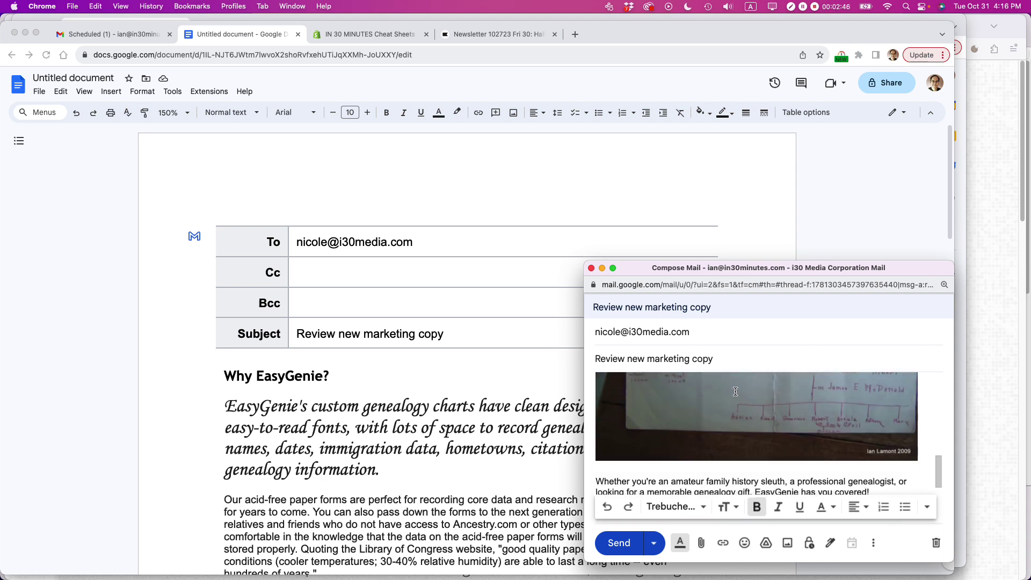
scroll(735, 392, "down", 5)
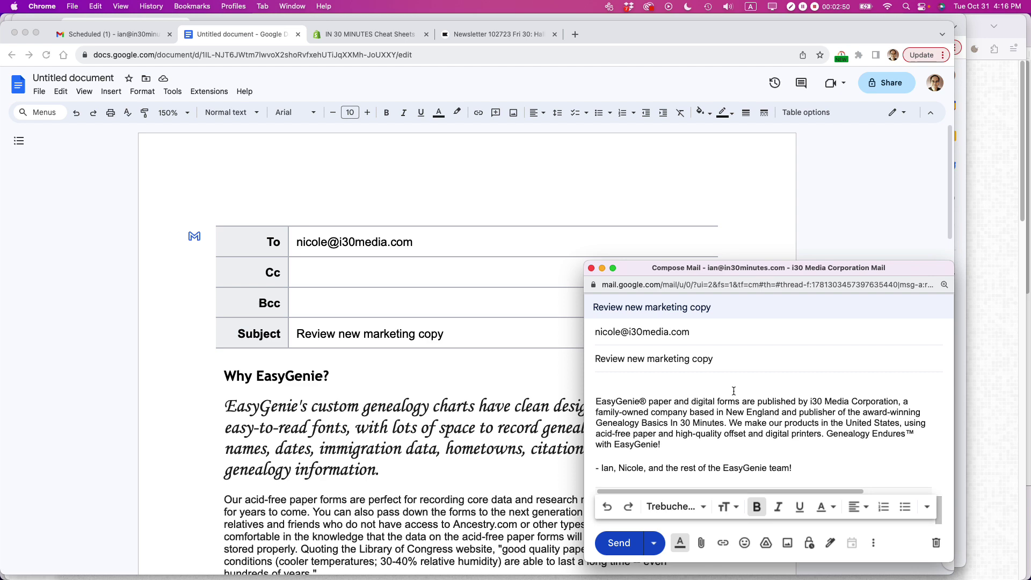
scroll(735, 391, "up", 15)
scroll(734, 391, "up", 2)
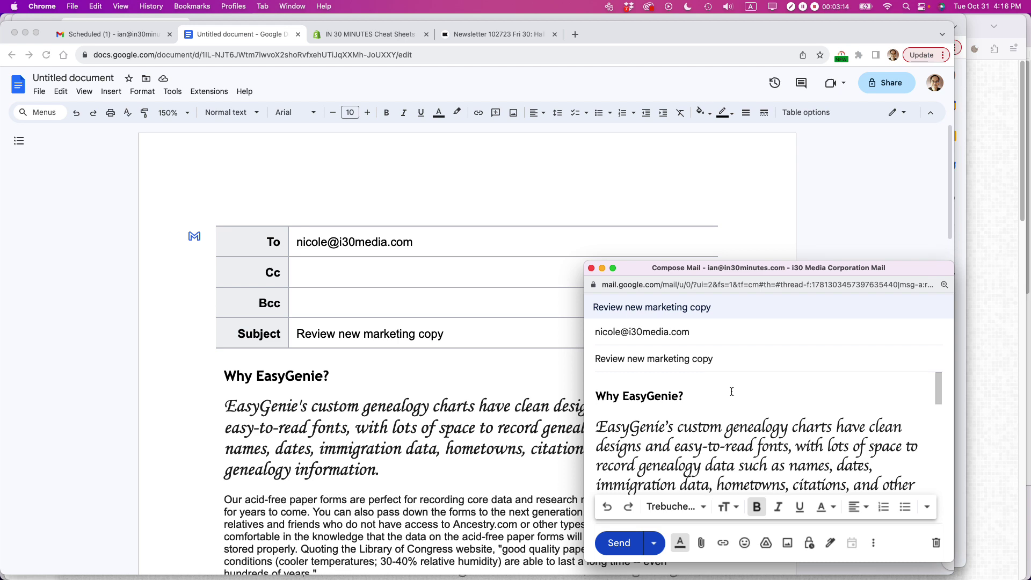
- Switch to Firefox showing the in30minutes.com home page
key("super+Tab")
key("super+Tab")
key("super+Tab")
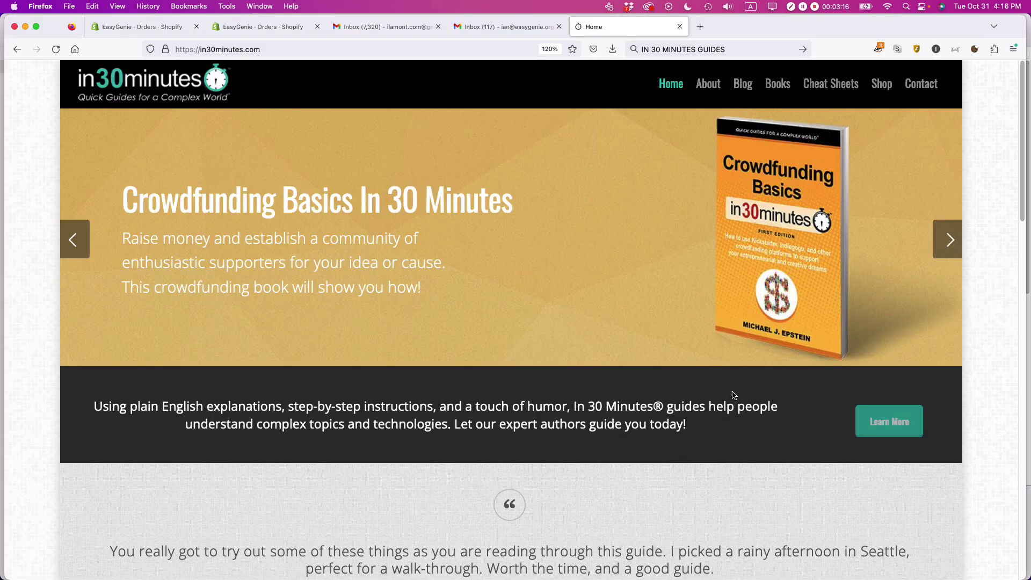